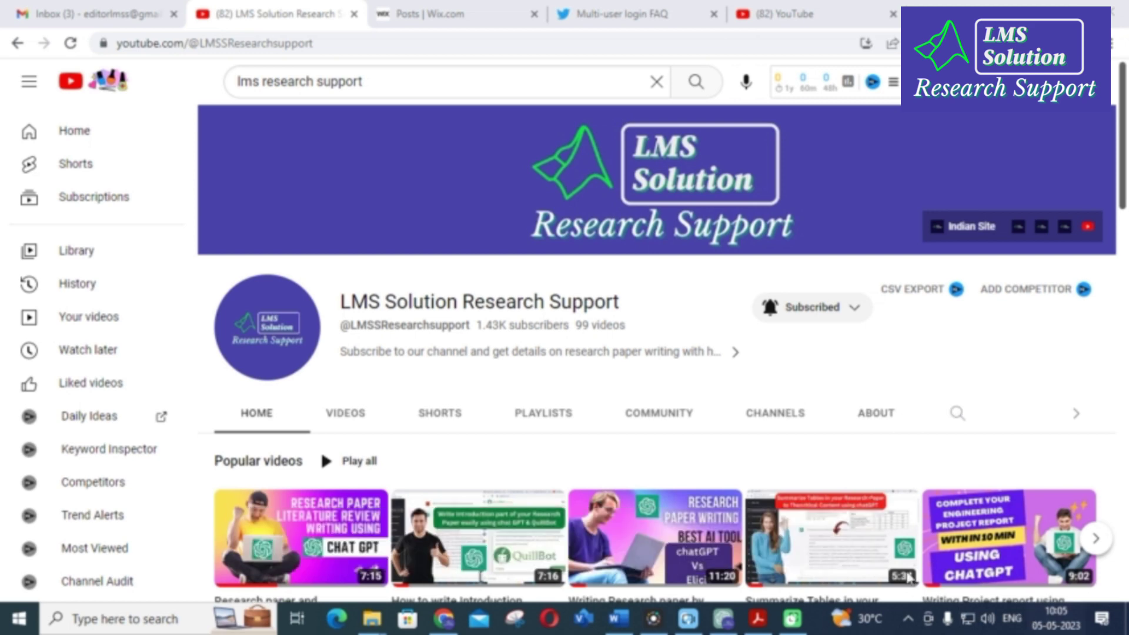
# Show the Dandelion Optimizer paper's title and abstract in Acrobat Reader, then return to Word.
pyautogui.click(757, 618)
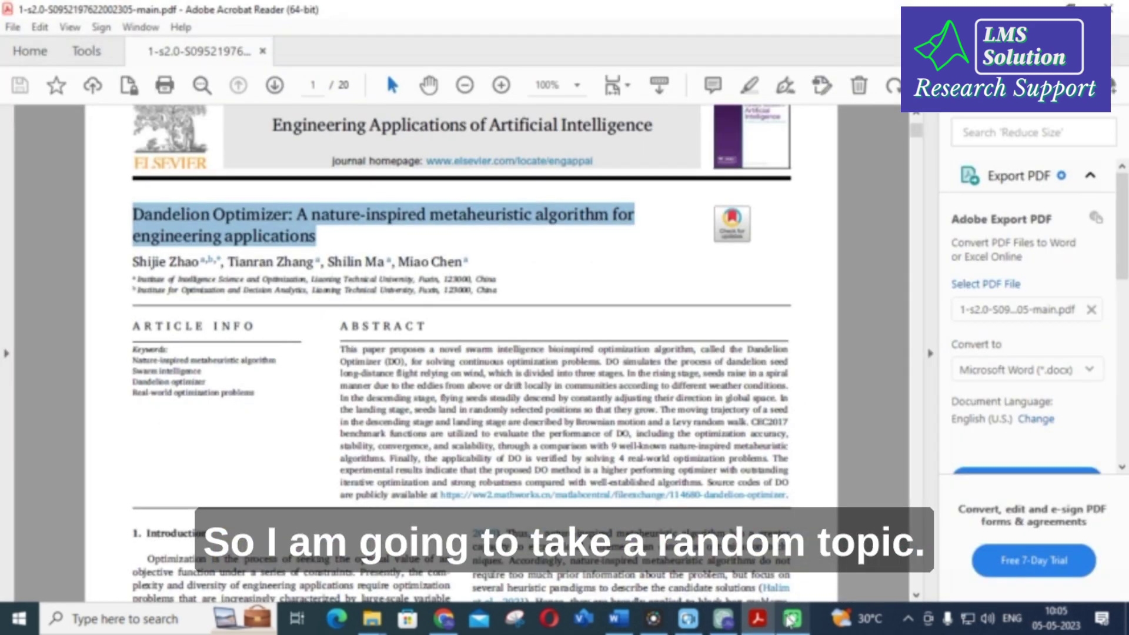
pyautogui.click(536, 267)
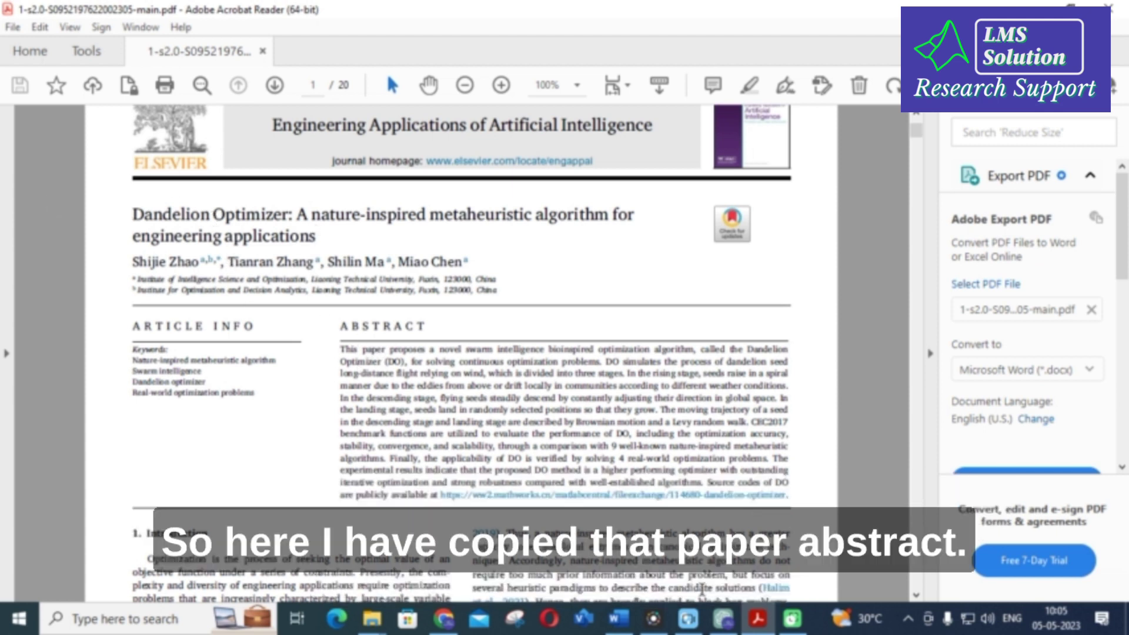
pyautogui.hotkey('alt', 'Tab')
# Select the pasted abstract in Word to confirm it runs 183 words.
pyautogui.scroll(-3, 361, 301)
pyautogui.scroll(2, 374, 291)
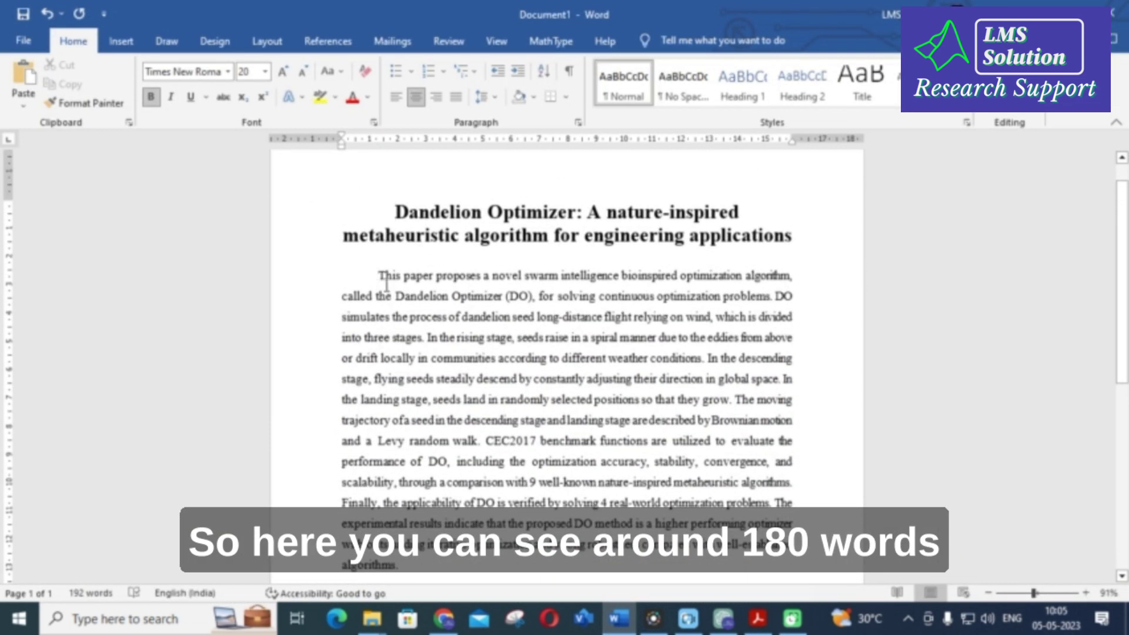
pyautogui.tripleClick(377, 276)
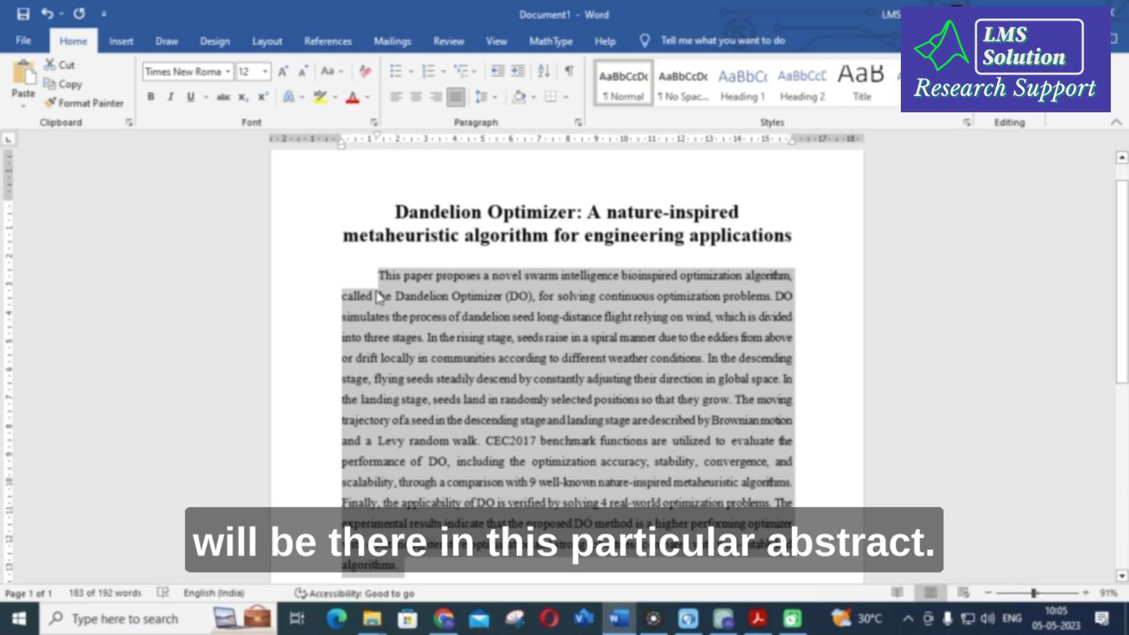
pyautogui.scroll(-2, 382, 303)
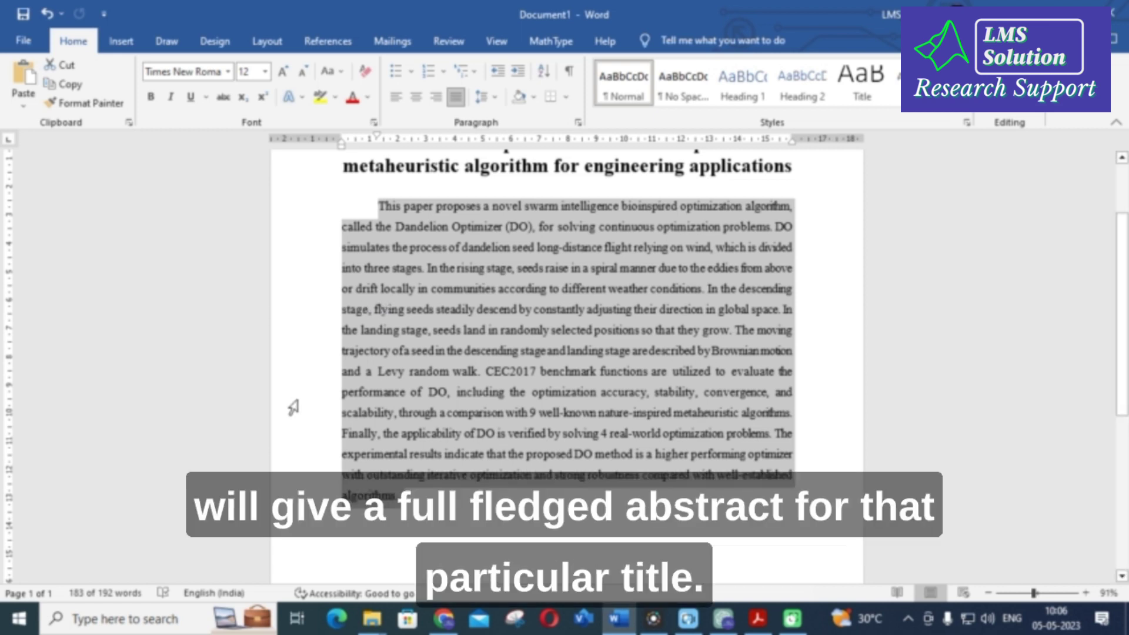
# Select the paper's title for reuse and bring up ChatGPT in the browser.
pyautogui.scroll(1, 415, 344)
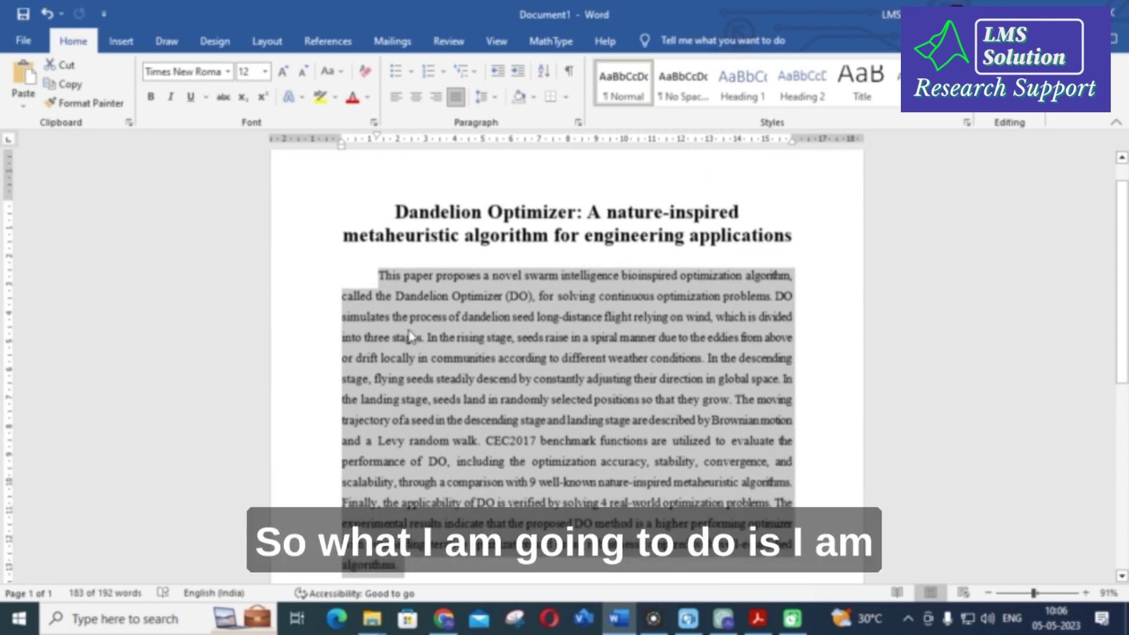
pyautogui.moveTo(393, 210); pyautogui.dragTo(807, 252)
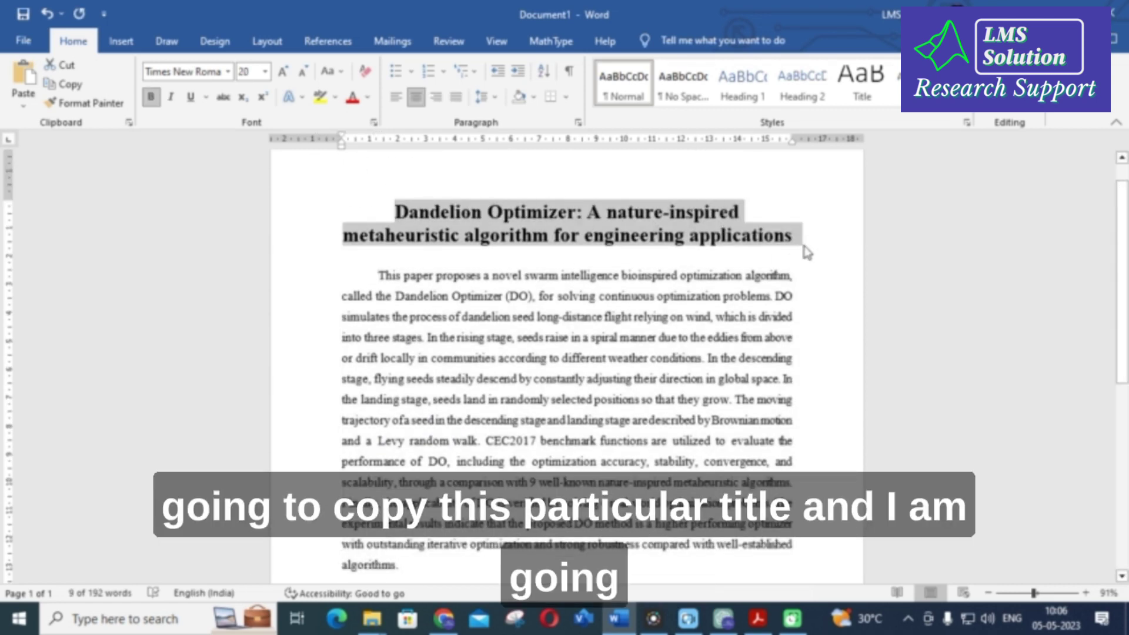
pyautogui.click(723, 620)
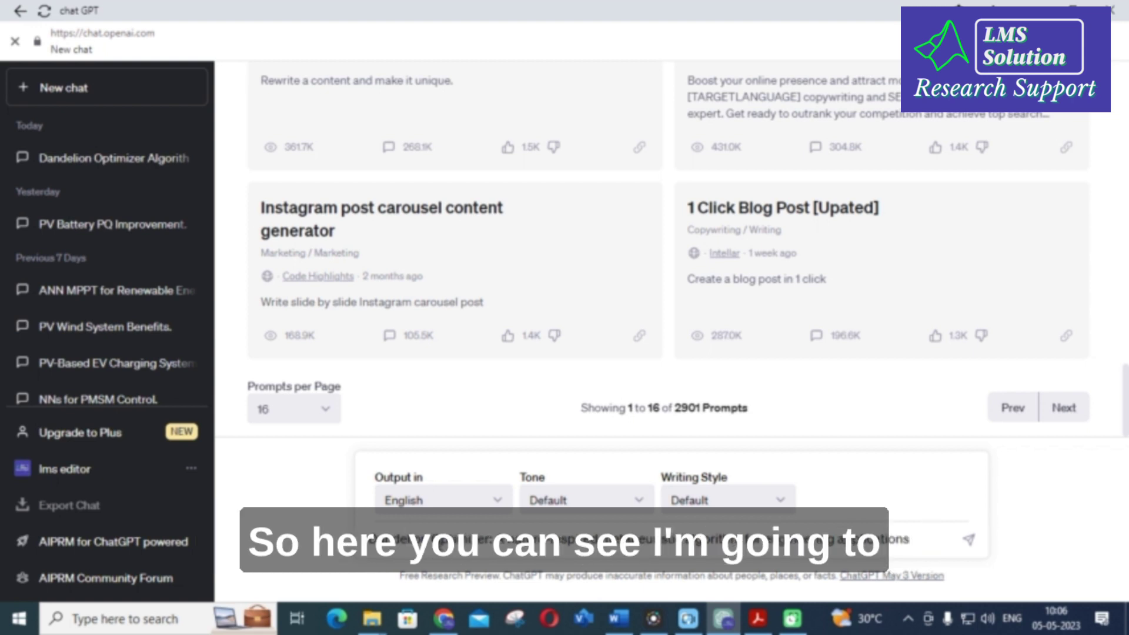
# Under the pasted title, type 'Generate Abstract for the above title about 200', correcting typos.
pyautogui.write('genje')
pyautogui.press('BackSpace')
pyautogui.press('BackSpace')
pyautogui.press('BackSpace')
pyautogui.press('BackSpace')
pyautogui.press('BackSpace')
pyautogui.press('BackSpace')
pyautogui.write('Generate')
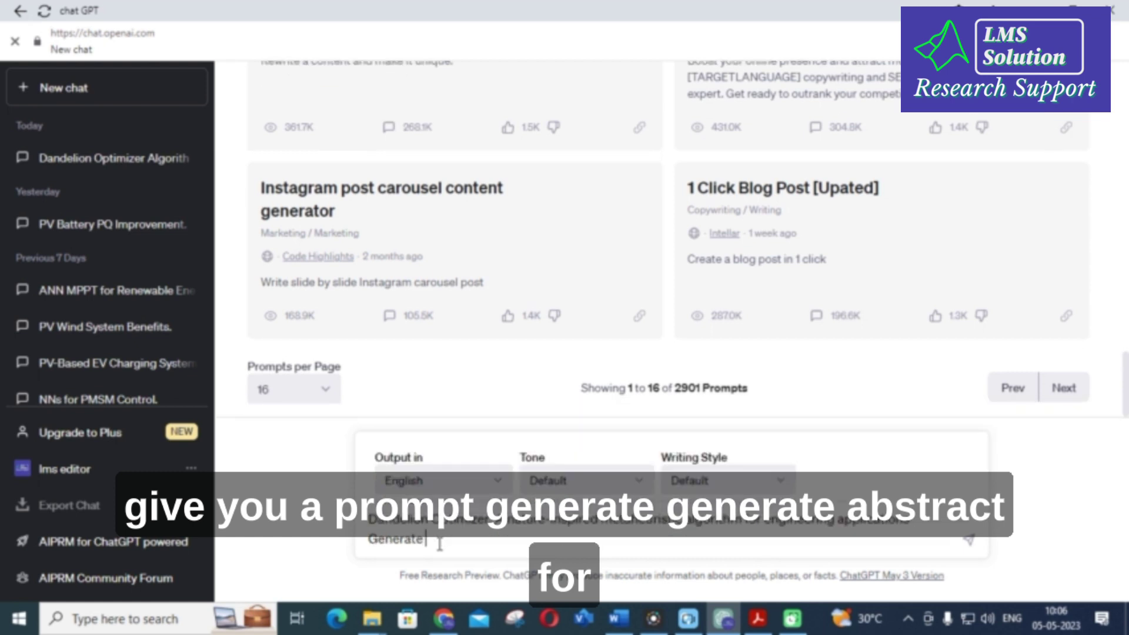
pyautogui.write(' Absterac')
pyautogui.press('BackSpace')
pyautogui.press('BackSpace')
pyautogui.press('BackSpace')
pyautogui.press('BackSpace')
pyautogui.press('BackSpace')
pyautogui.press('BackSpace')
pyautogui.press('BackSpace')
pyautogui.write('bstract for the above title ab')
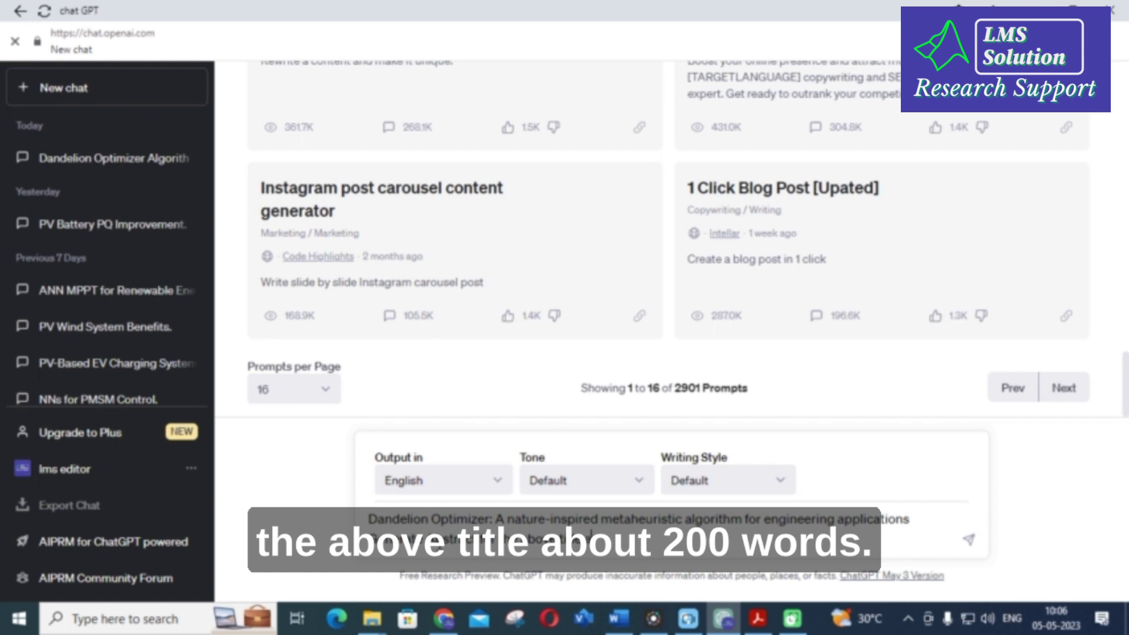
pyautogui.write('out 200 words.')
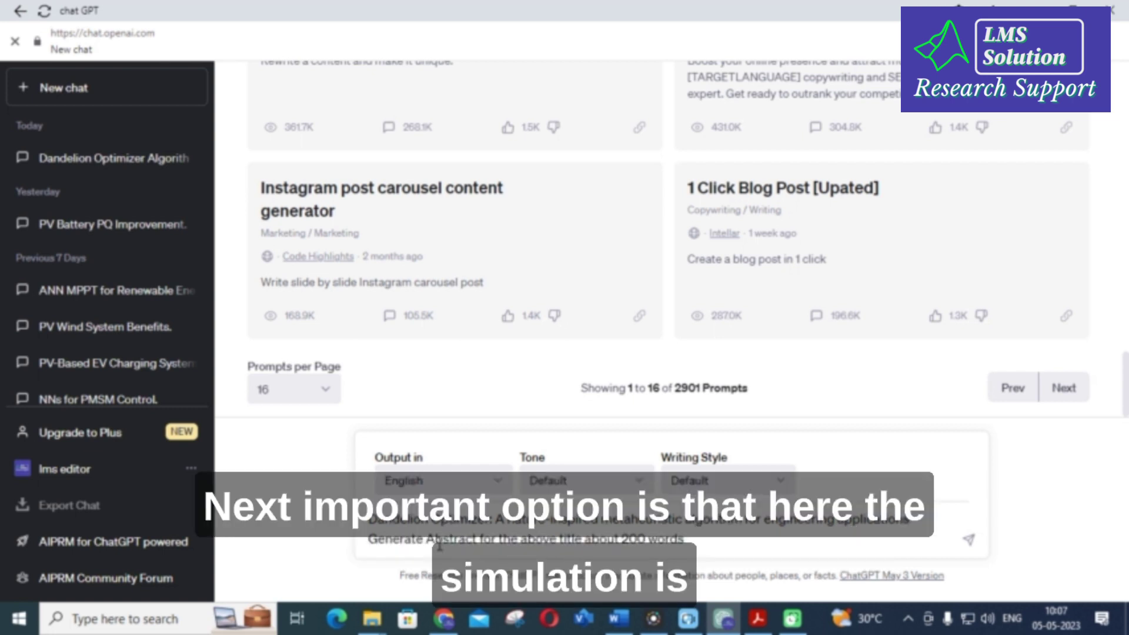
# Add 'here the simulation is carried out in matlab/simulink' to the prompt and send it.
pyautogui.write('here the simulation is')
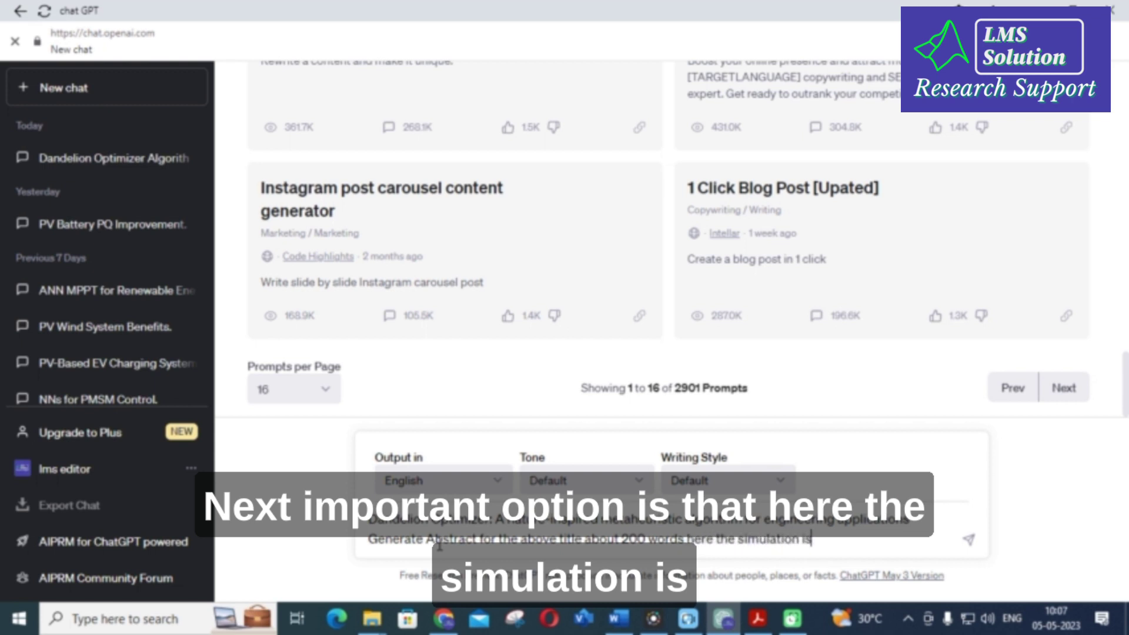
pyautogui.write(' carried')
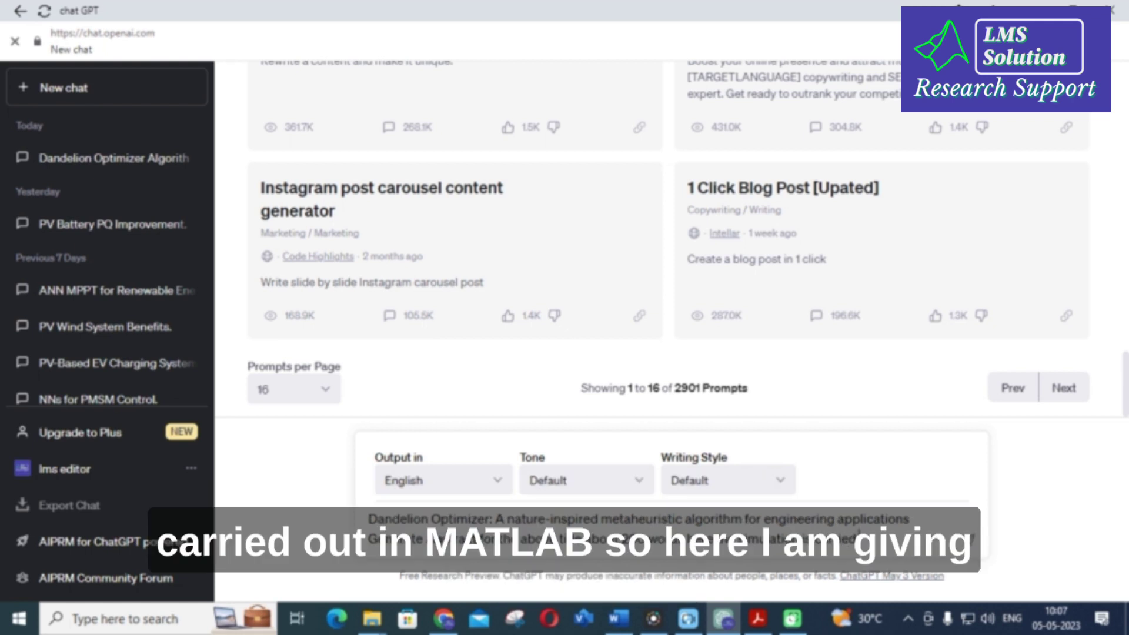
pyautogui.write(' out in matlab')
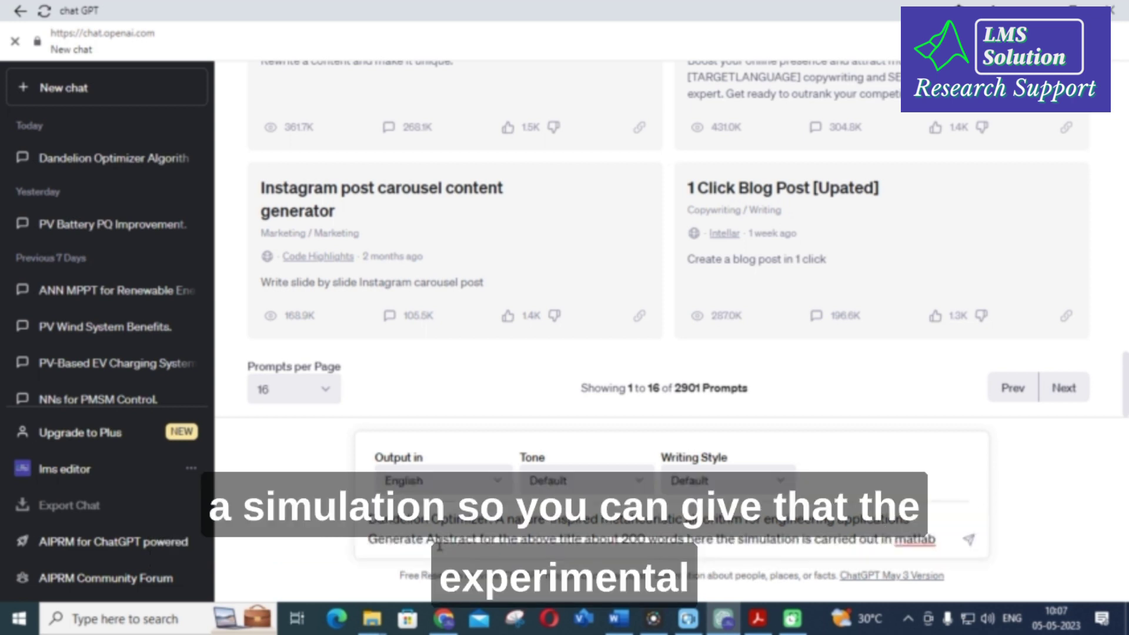
pyautogui.write('/simulink')
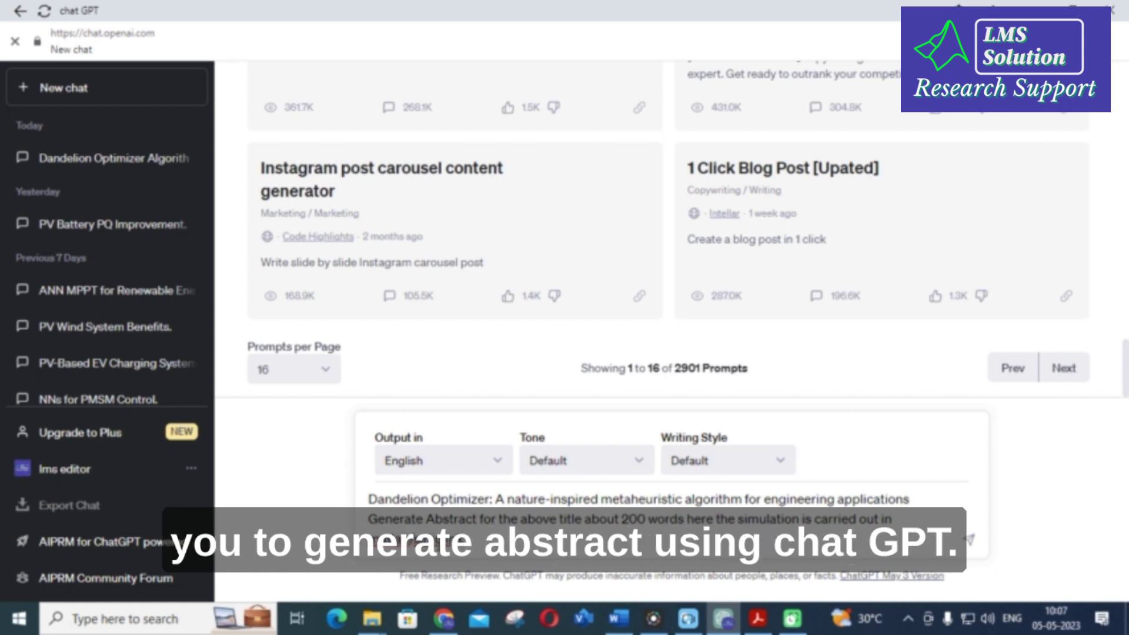
pyautogui.press('Return')
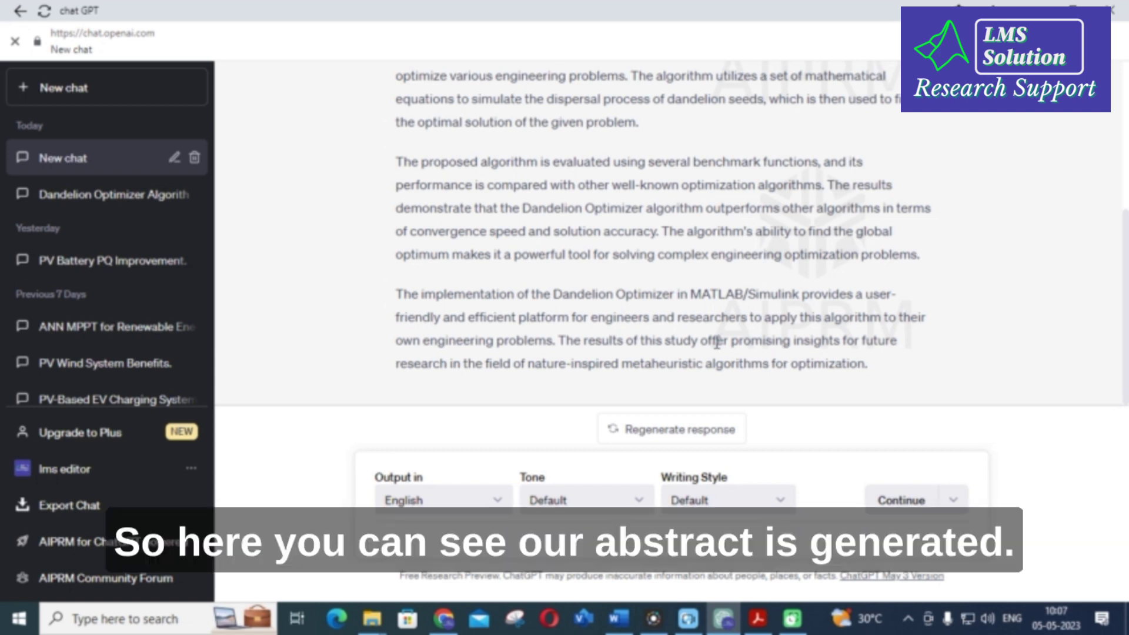
# Scroll up and select the first paragraph of ChatGPT's generated abstract.
pyautogui.scroll(3, 786, 356)
pyautogui.moveTo(399, 107); pyautogui.dragTo(712, 184)
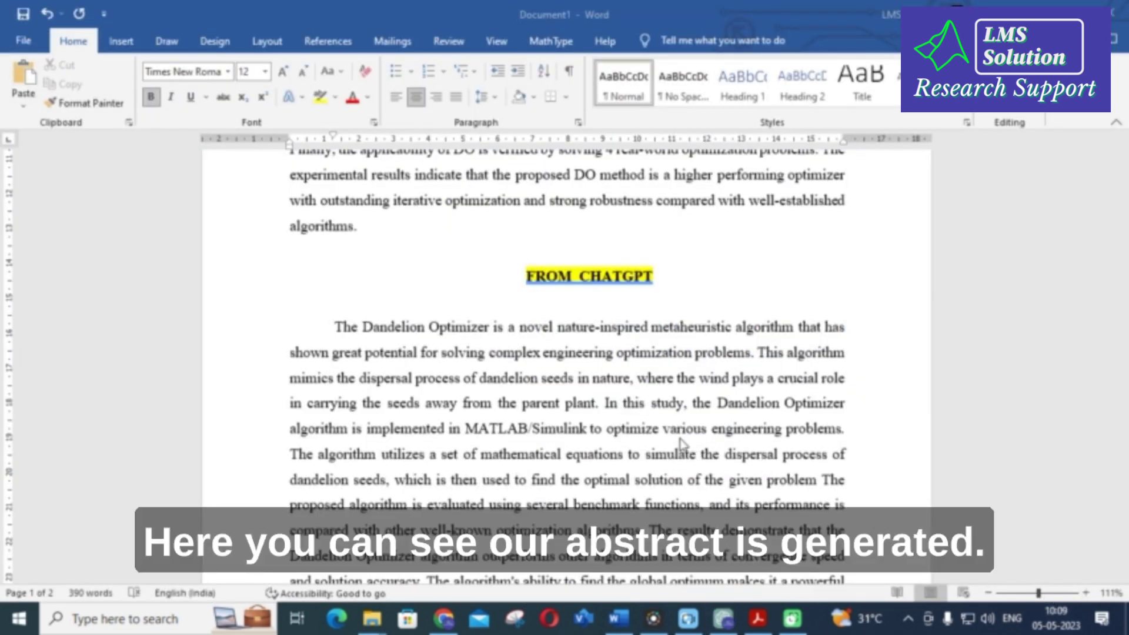
# Select the original abstract, then the FROM CHATGPT abstract, to read its 196-word count.
pyautogui.scroll(2, 409, 381)
pyautogui.scroll(4, 410, 381)
pyautogui.scroll(-1, 342, 177)
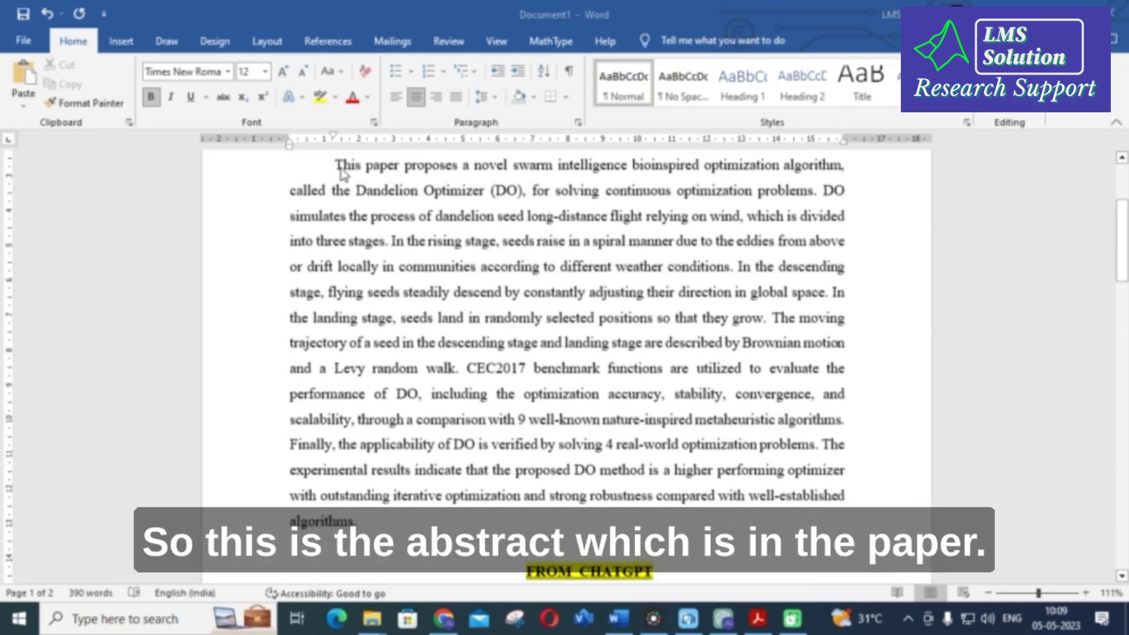
pyautogui.moveTo(334, 165); pyautogui.dragTo(358, 532)
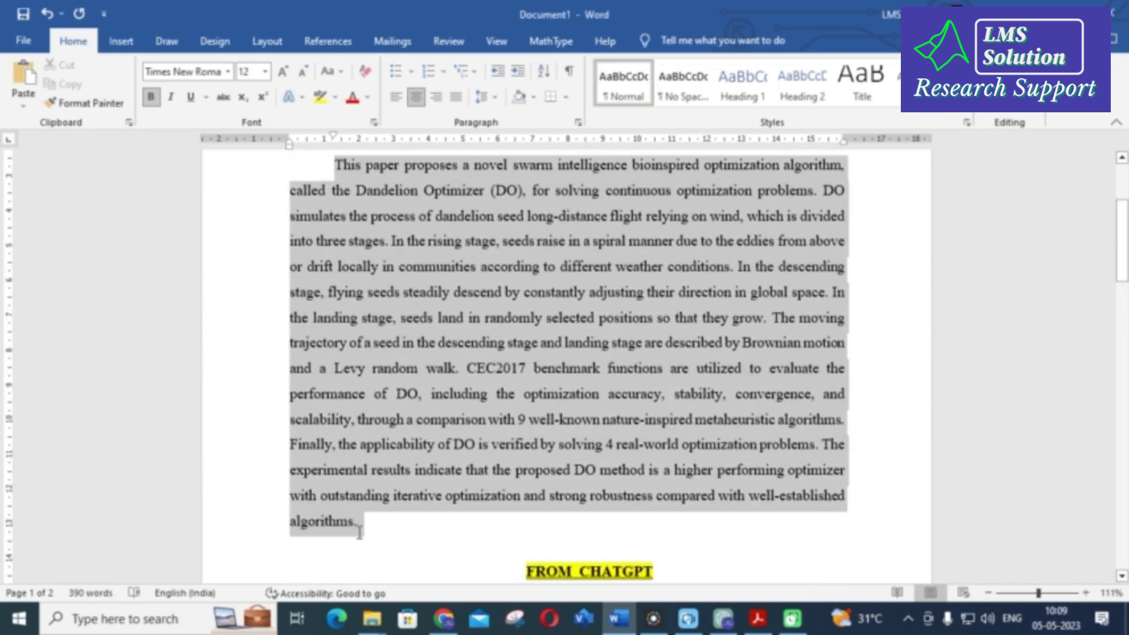
pyautogui.scroll(-8, 352, 470)
pyautogui.moveTo(331, 207); pyautogui.dragTo(507, 361)
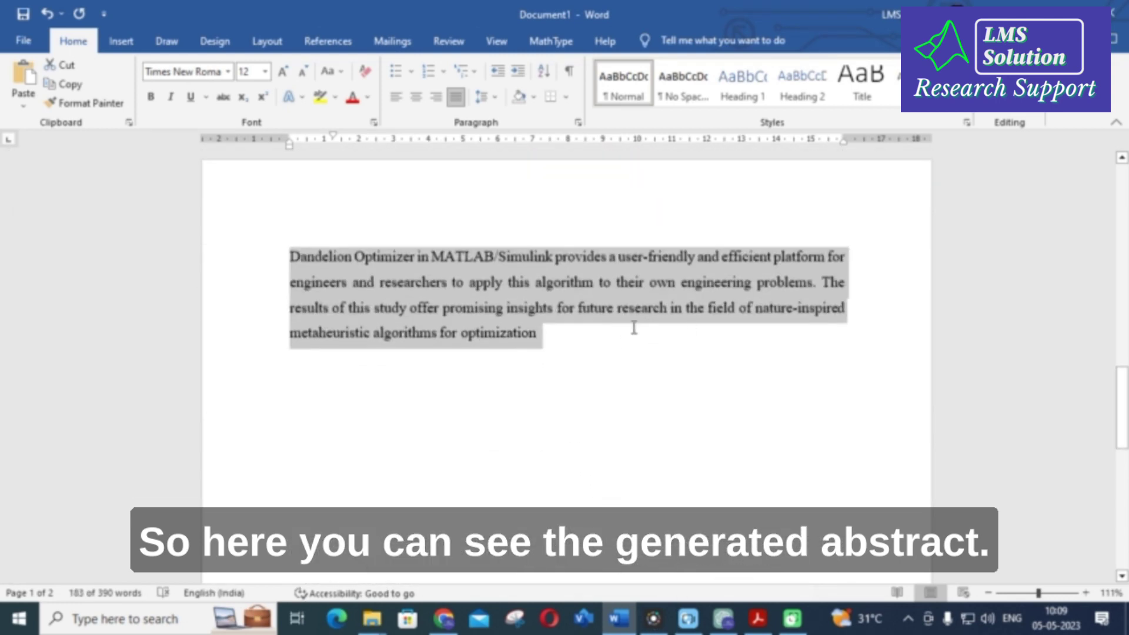
pyautogui.moveTo(634, 328); pyautogui.dragTo(631, 327)
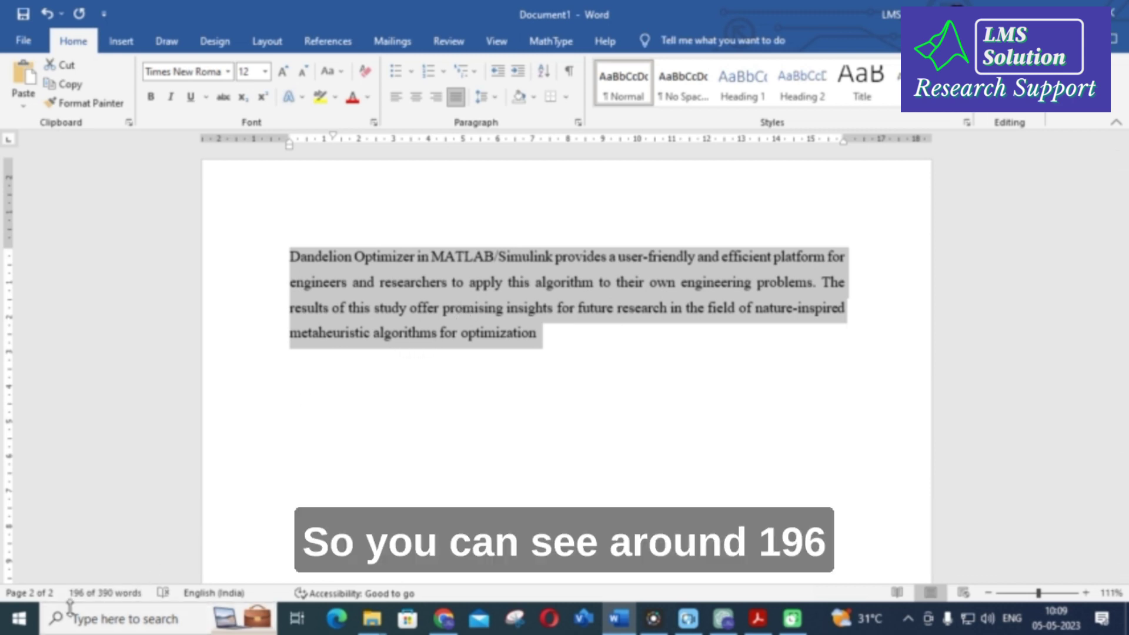
# Clear the selection and scroll back to compare with the original abstract.
pyautogui.scroll(3, 455, 360)
pyautogui.scroll(5, 455, 360)
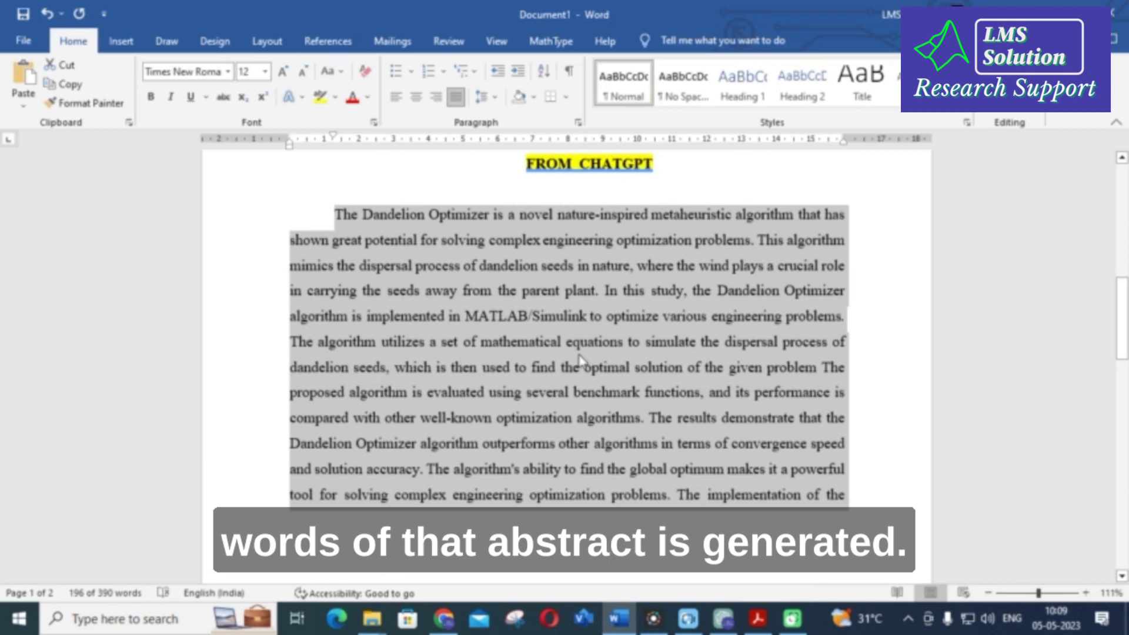
pyautogui.click(576, 354)
pyautogui.scroll(4, 535, 399)
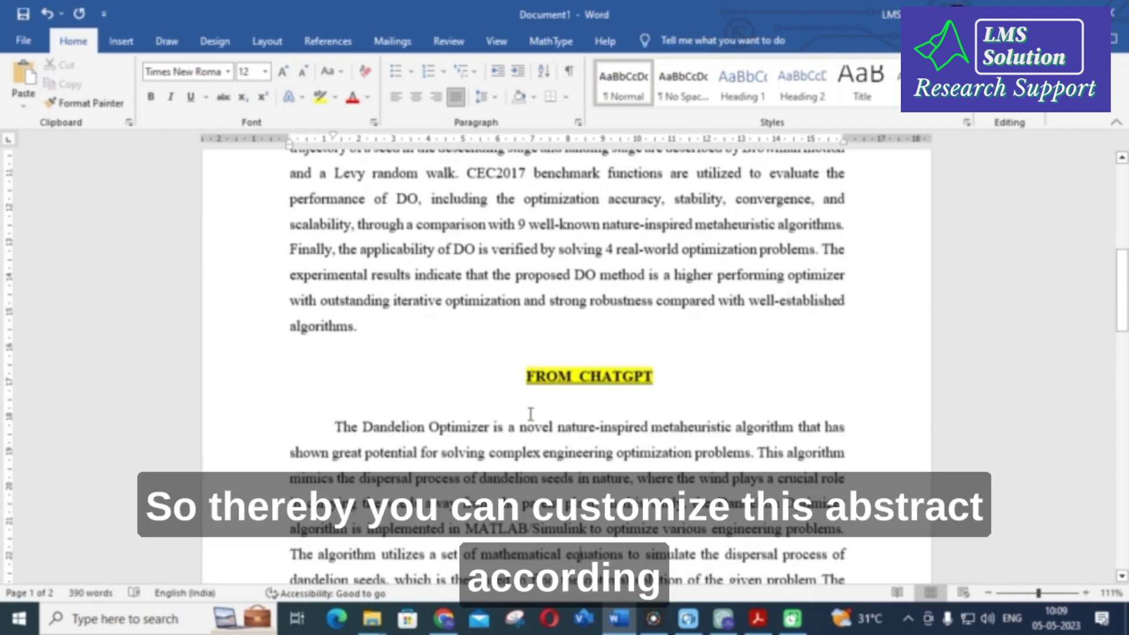
pyautogui.scroll(-5, 530, 415)
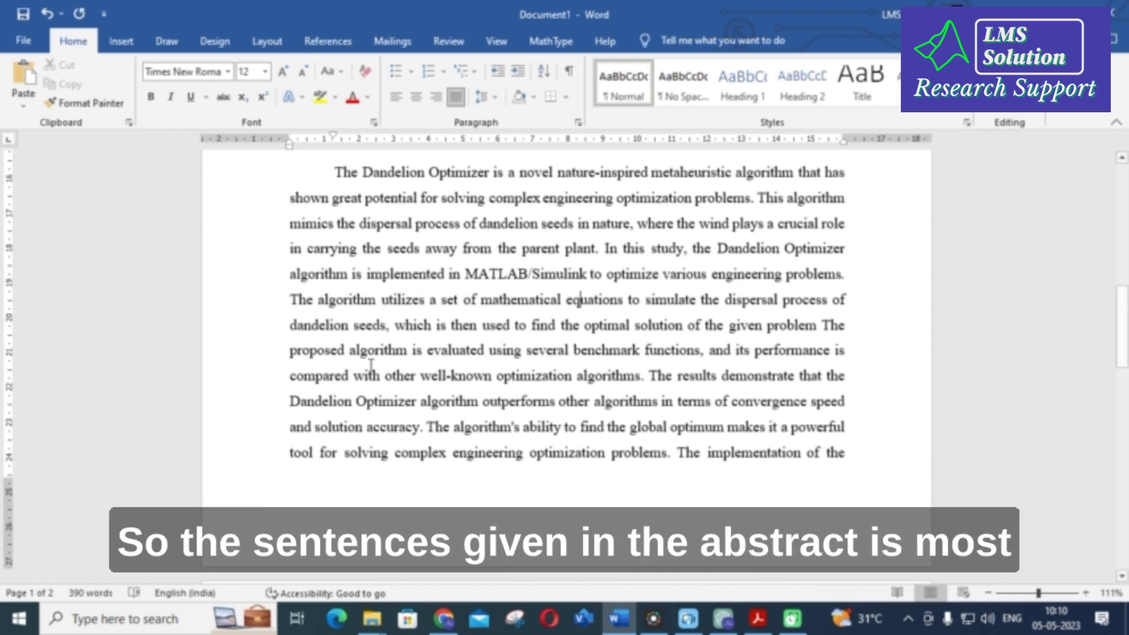
pyautogui.moveTo(290, 300); pyautogui.dragTo(407, 350)
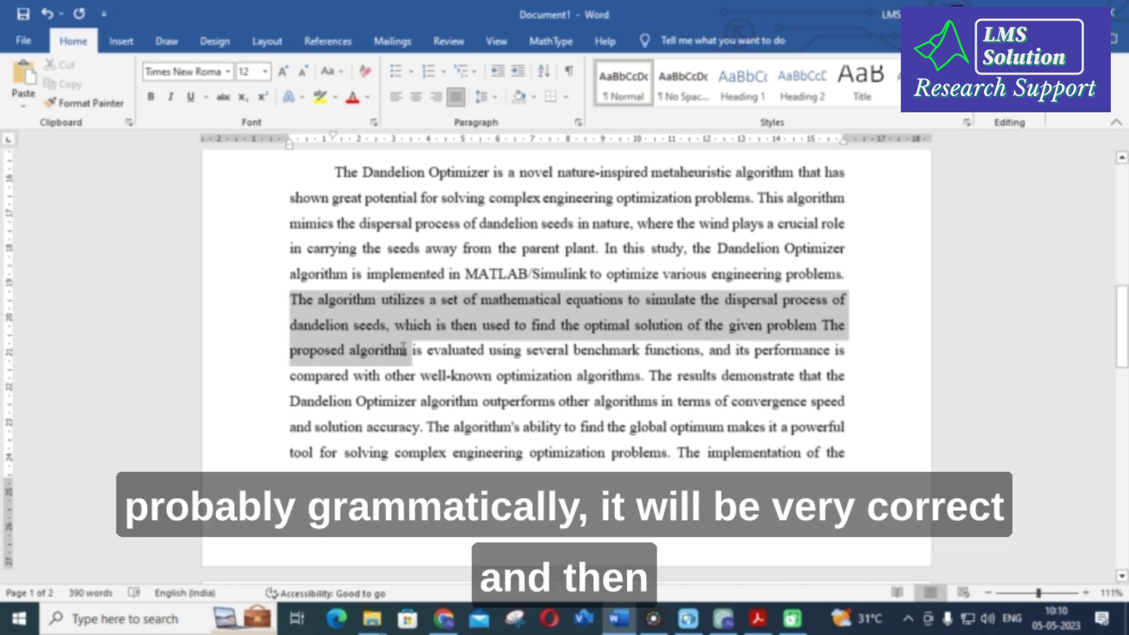
pyautogui.click(396, 373)
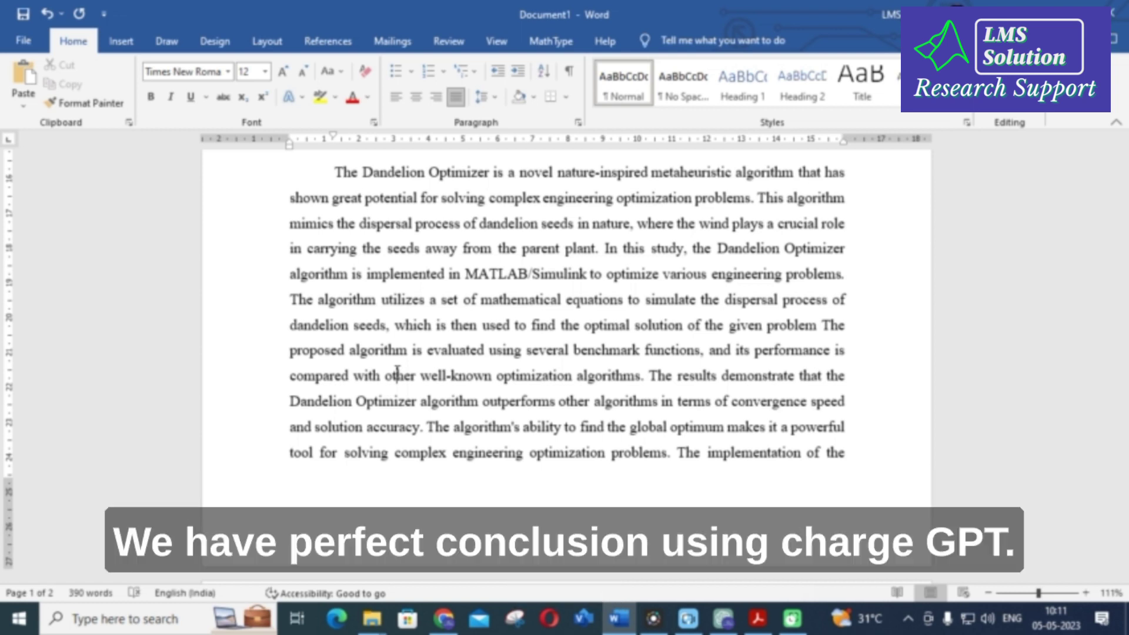
pyautogui.scroll(5, 397, 372)
pyautogui.scroll(4, 402, 339)
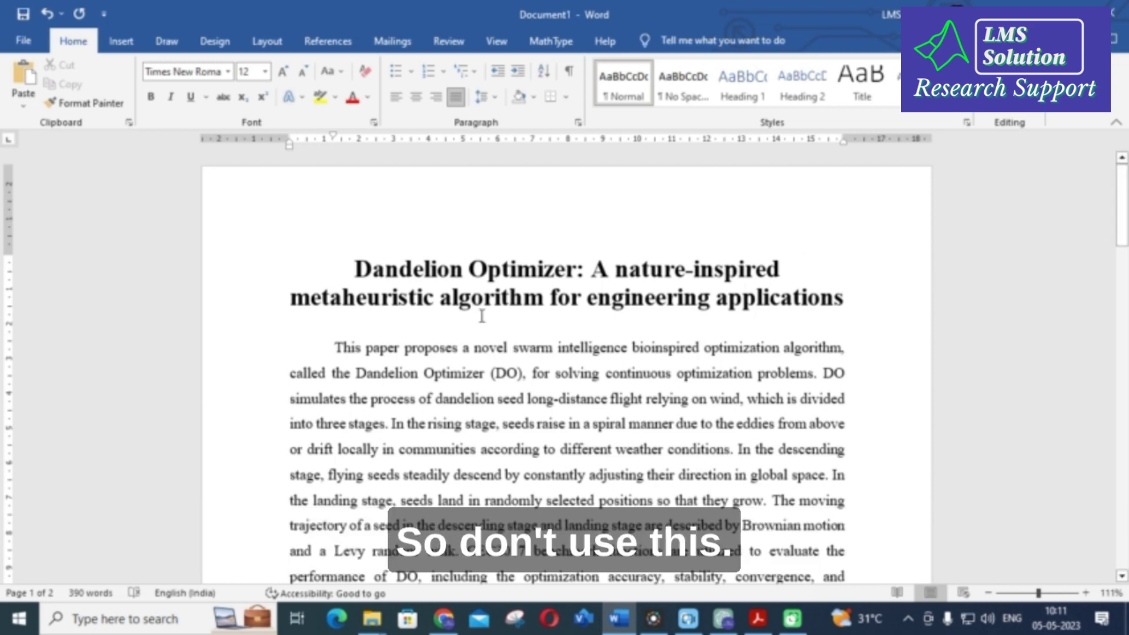
# Copy the FROM CHATGPT abstract from Word and switch back to ChatGPT in Chrome.
pyautogui.scroll(-5, 355, 339)
pyautogui.scroll(-3, 356, 347)
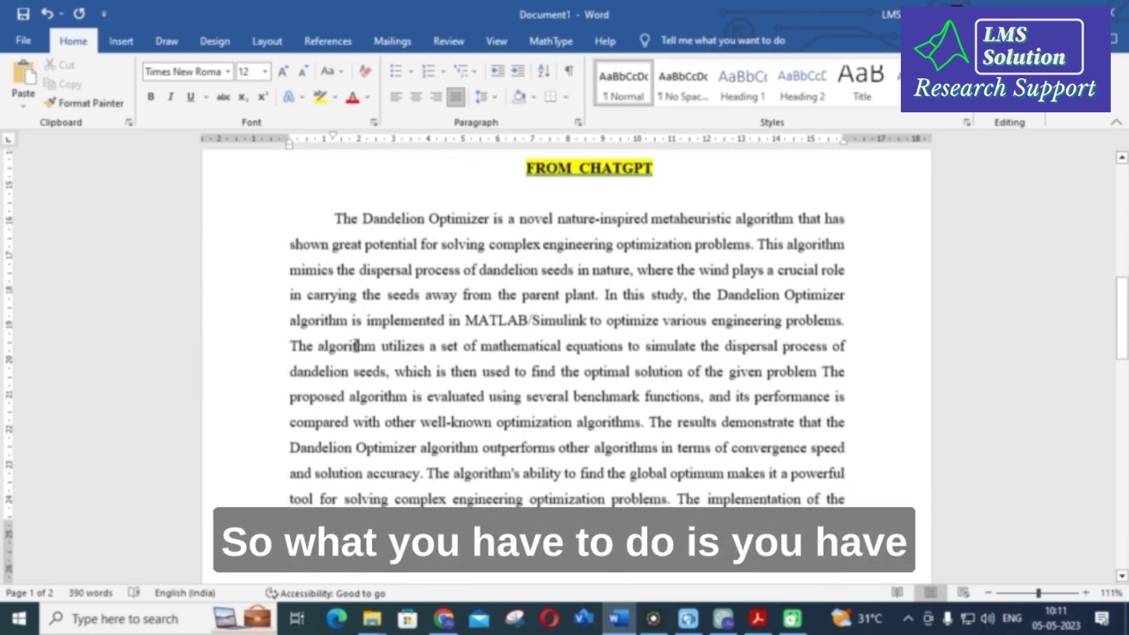
pyautogui.moveTo(336, 214); pyautogui.dragTo(577, 241)
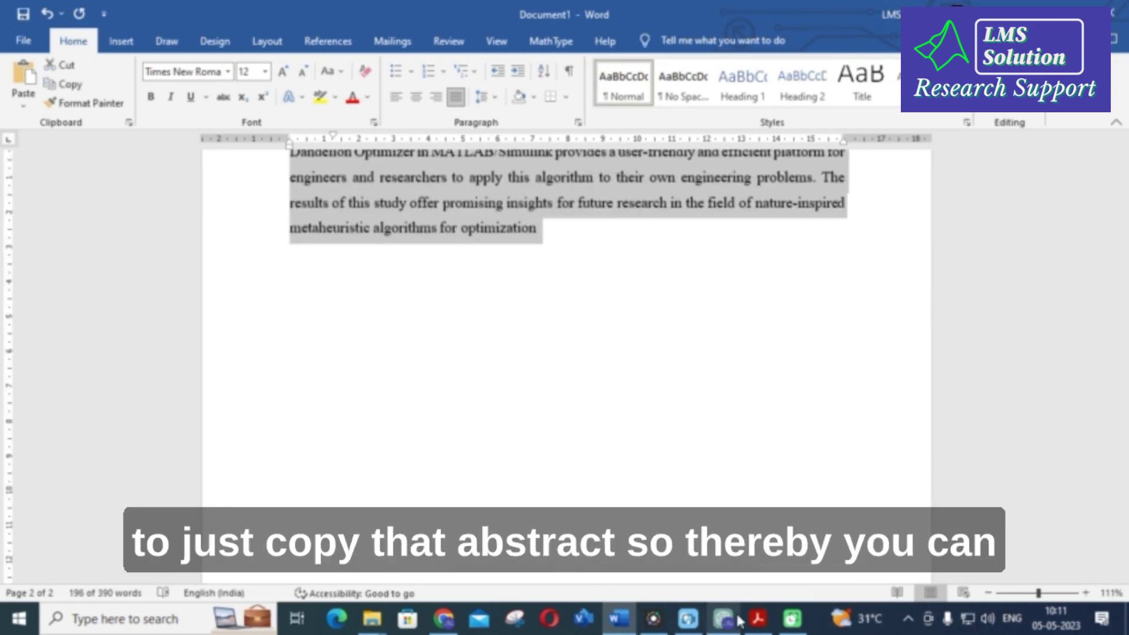
pyautogui.moveTo(738, 617)
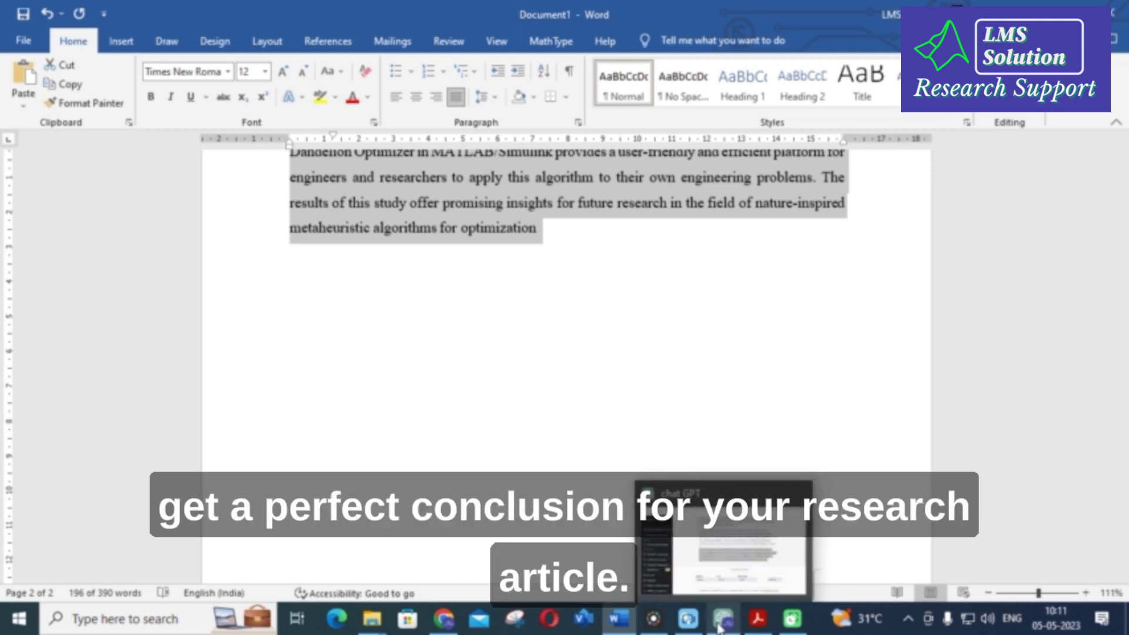
pyautogui.click(723, 617)
# Paste the abstract and add 'generate Conclusion for the above abstract about 150 words'.
pyautogui.click(443, 531)
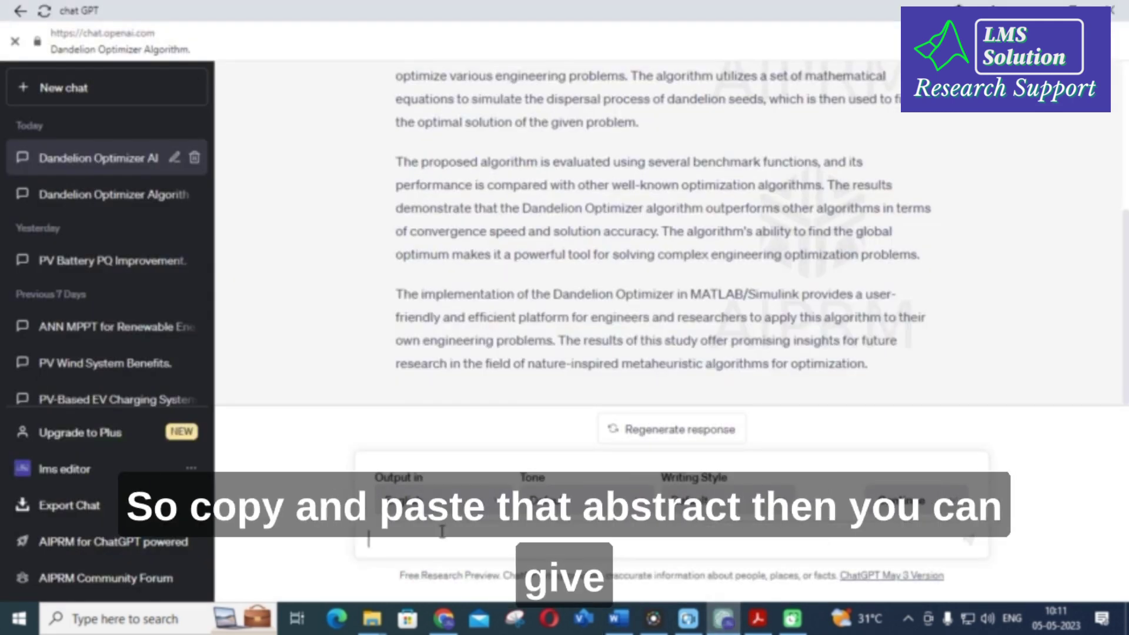
pyautogui.hotkey('ctrl', 'v')
pyautogui.write('.')
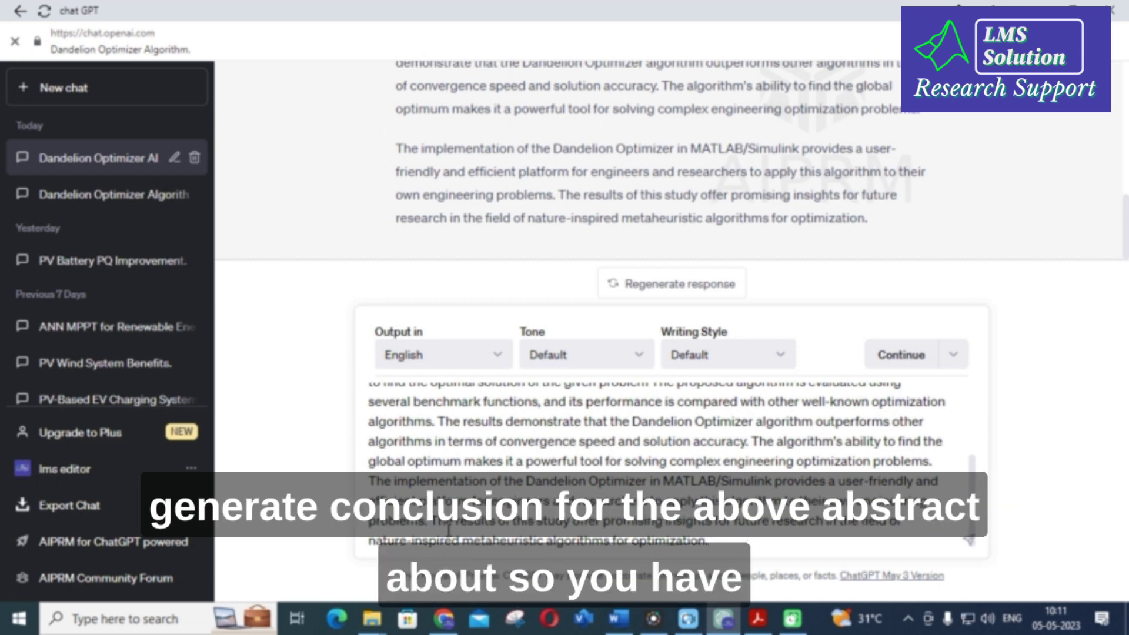
pyautogui.write('  generate Con')
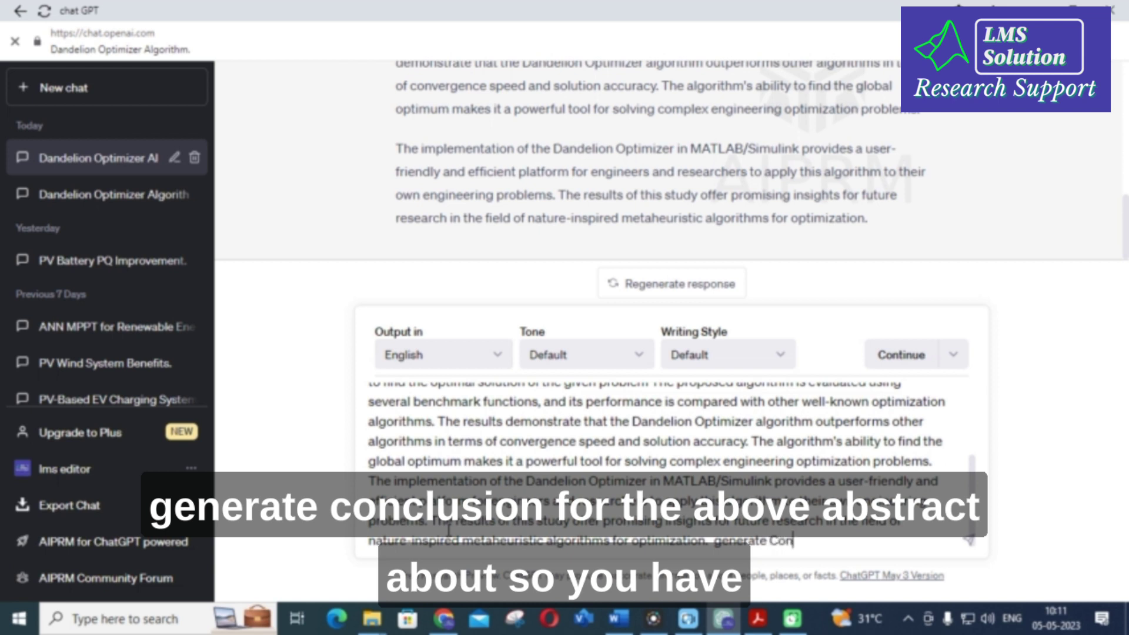
pyautogui.write('clusion for the a')
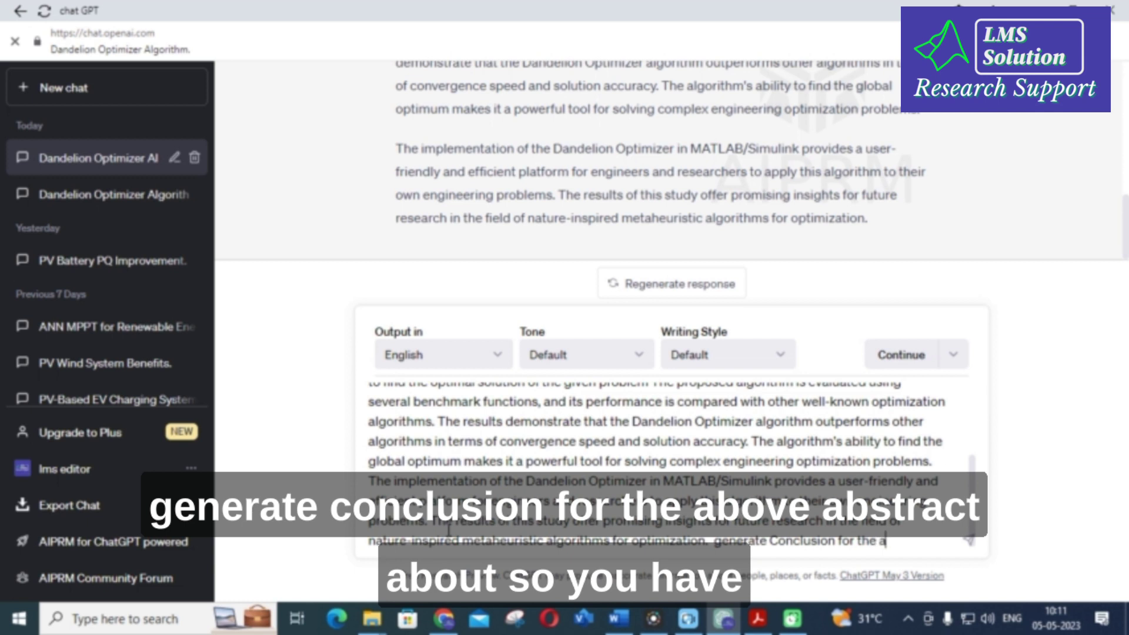
pyautogui.write('bove abstract about')
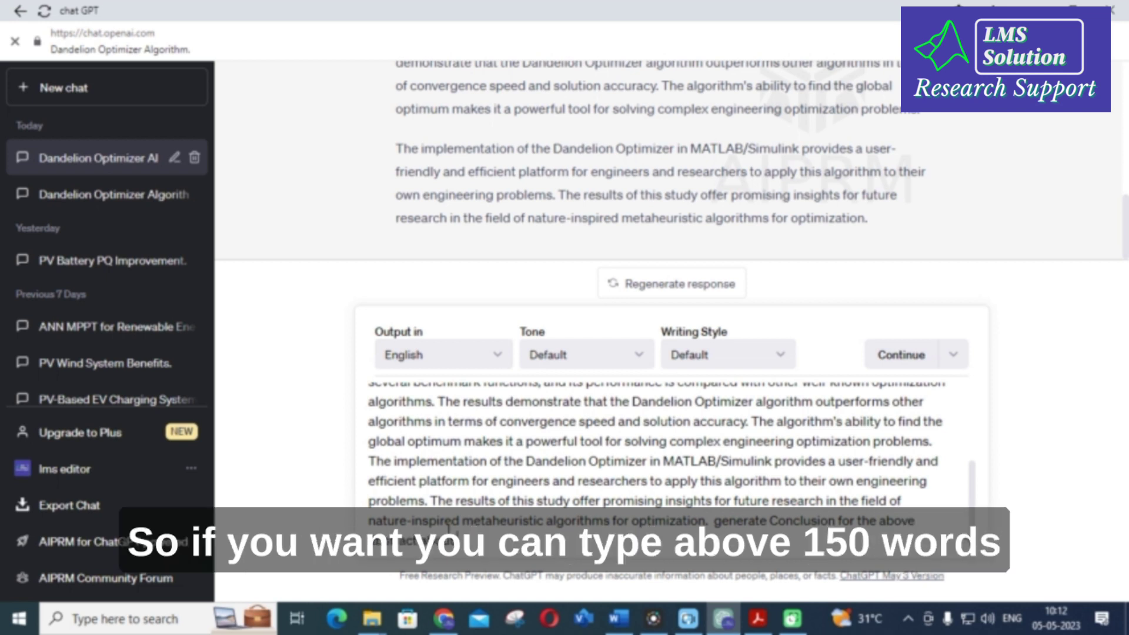
pyautogui.write('150 words')
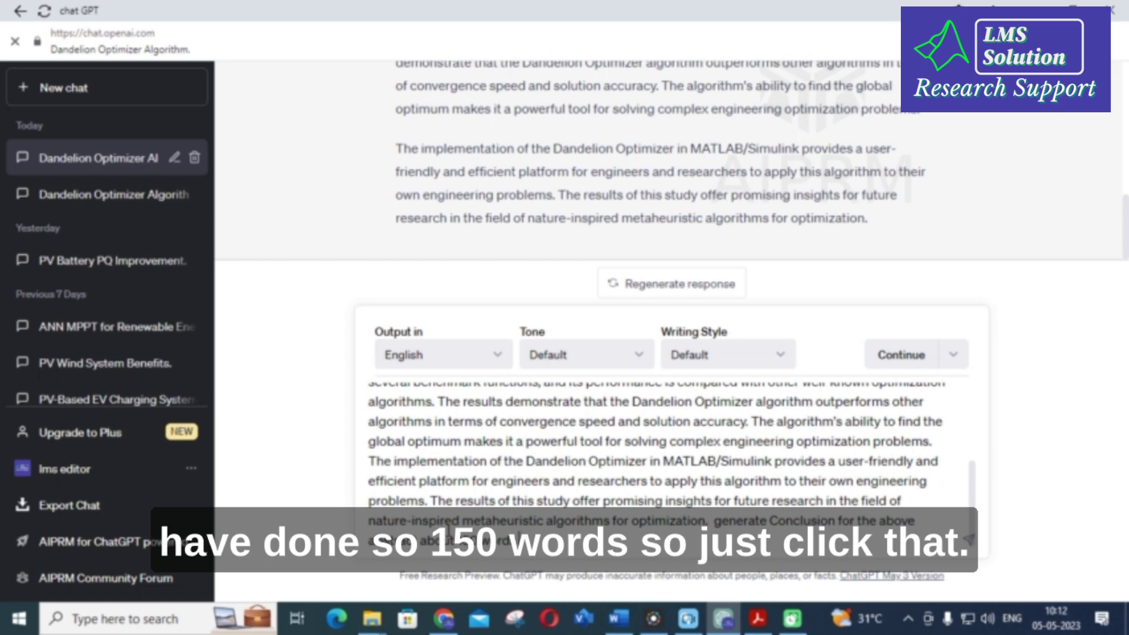
# Send the conclusion request and scroll up to the reply beginning 'In conclusion'.
pyautogui.press('Return')
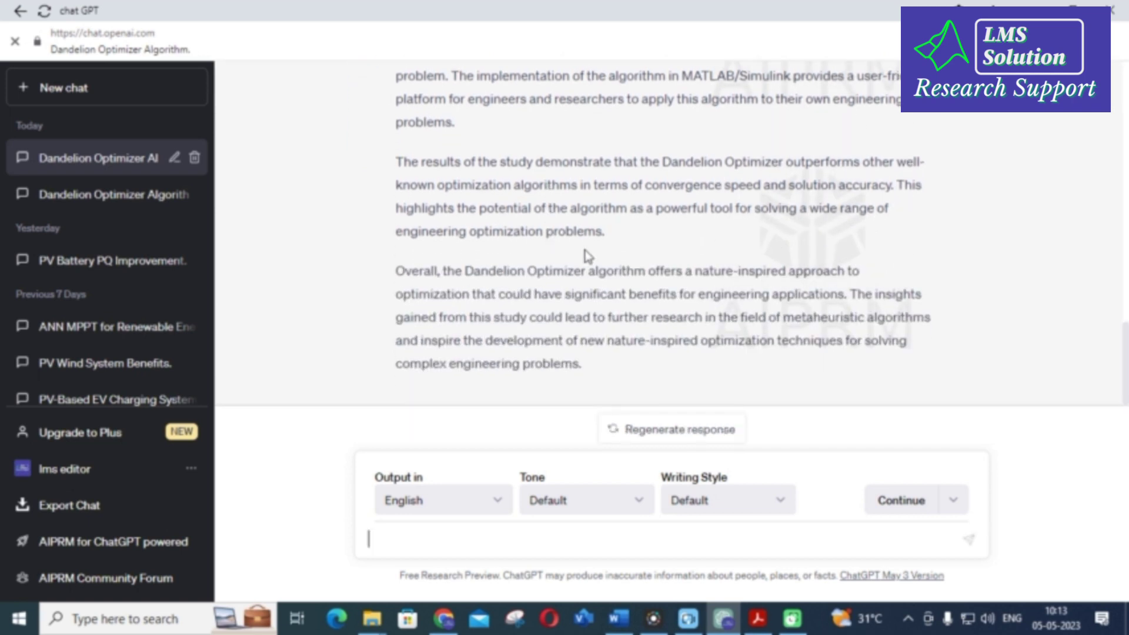
pyautogui.scroll(3, 584, 252)
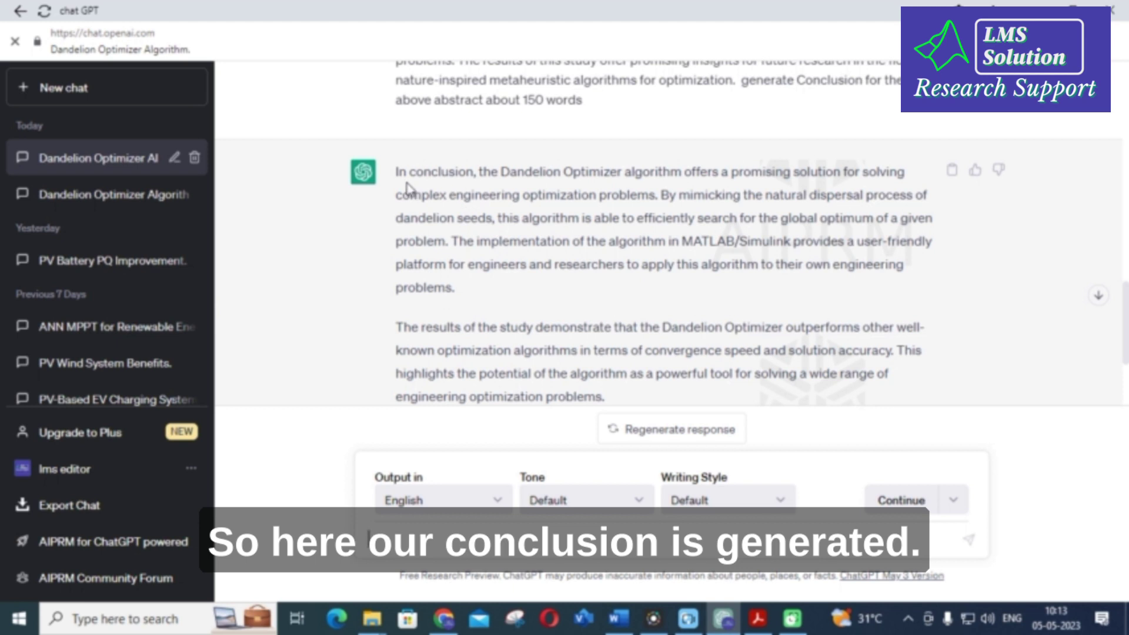